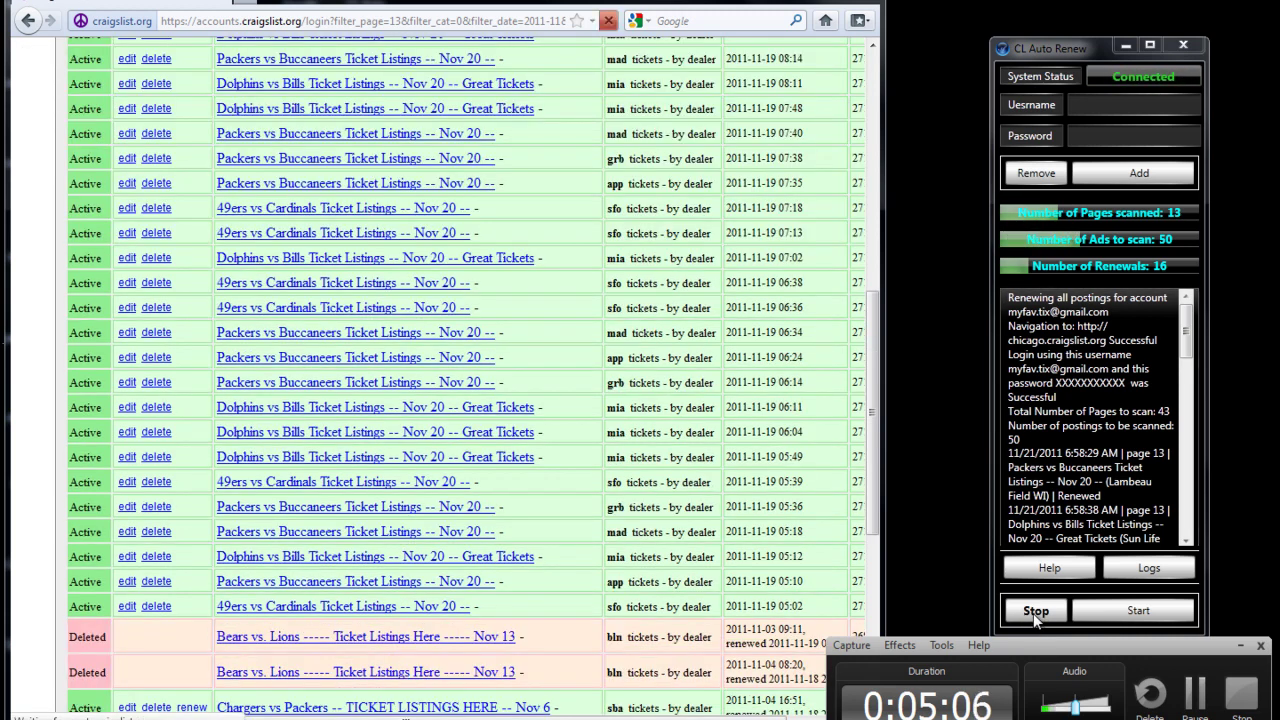
Halt the running renewal at 16 renewals, with 13 of 43 pages scanned.
click(1033, 613)
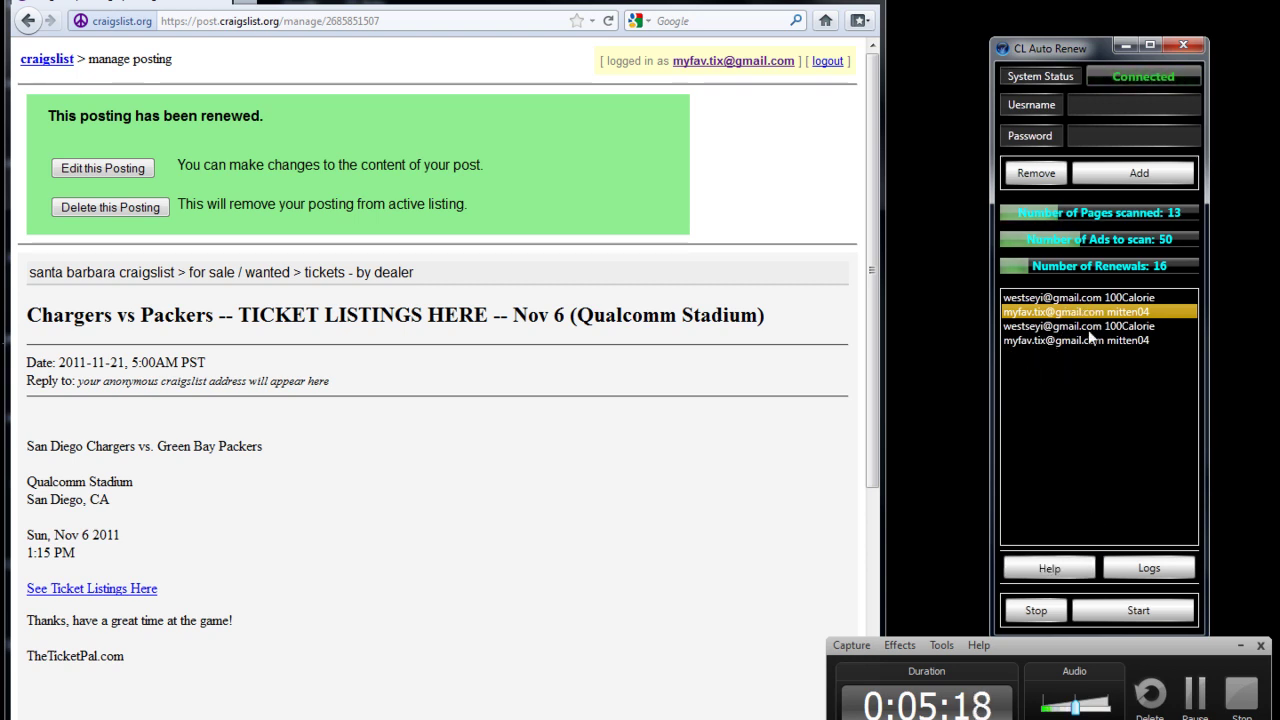
Remove the duplicated first and third saved account entries from the list.
click(1044, 330)
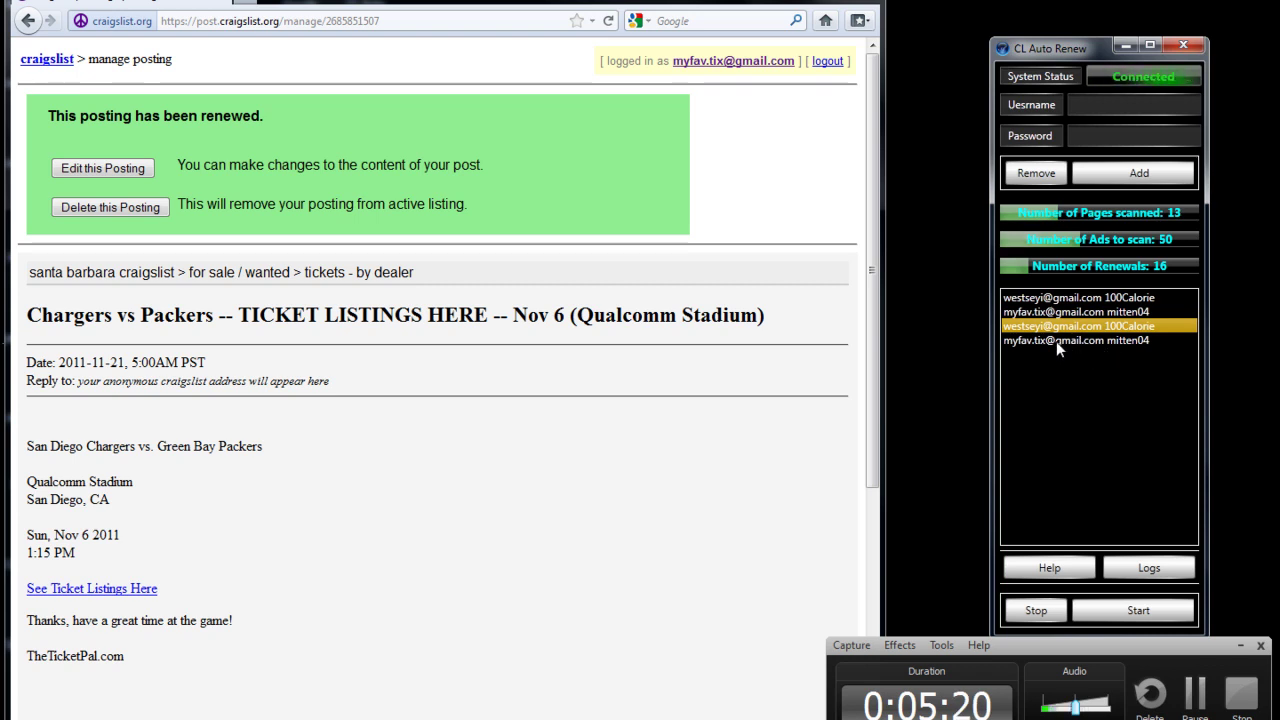
ctrl+click(1056, 300)
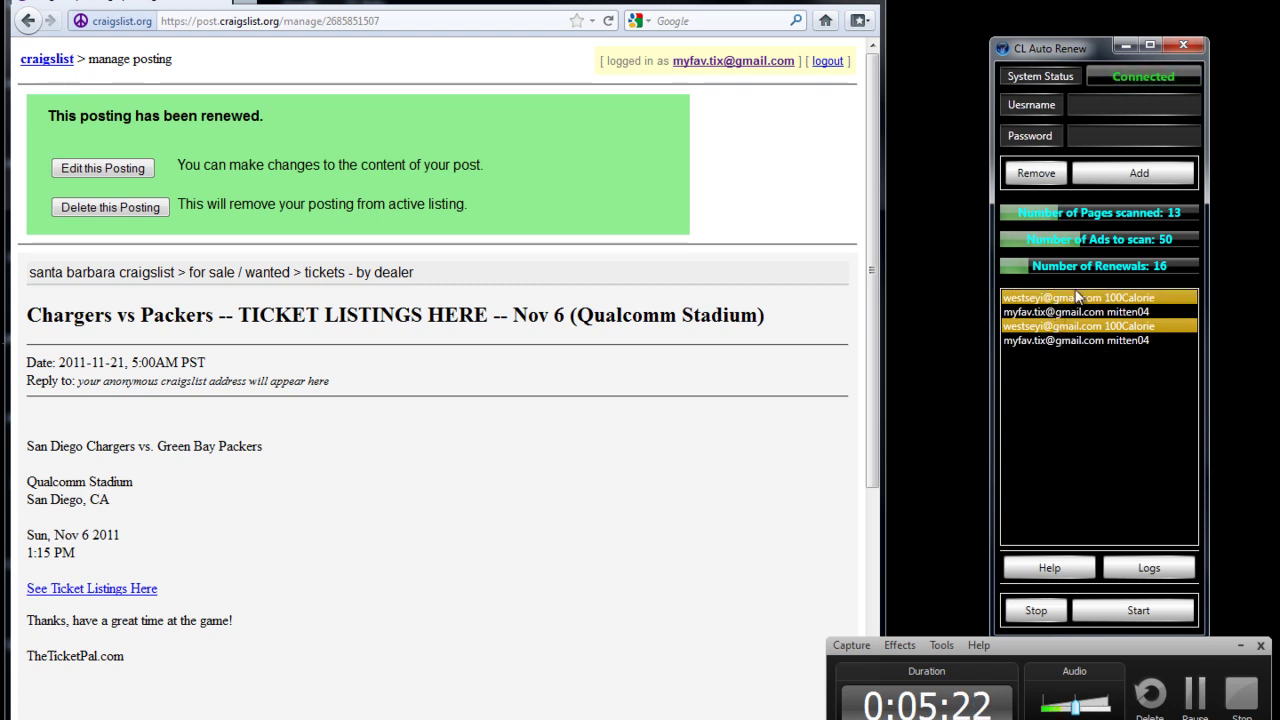
click(1045, 178)
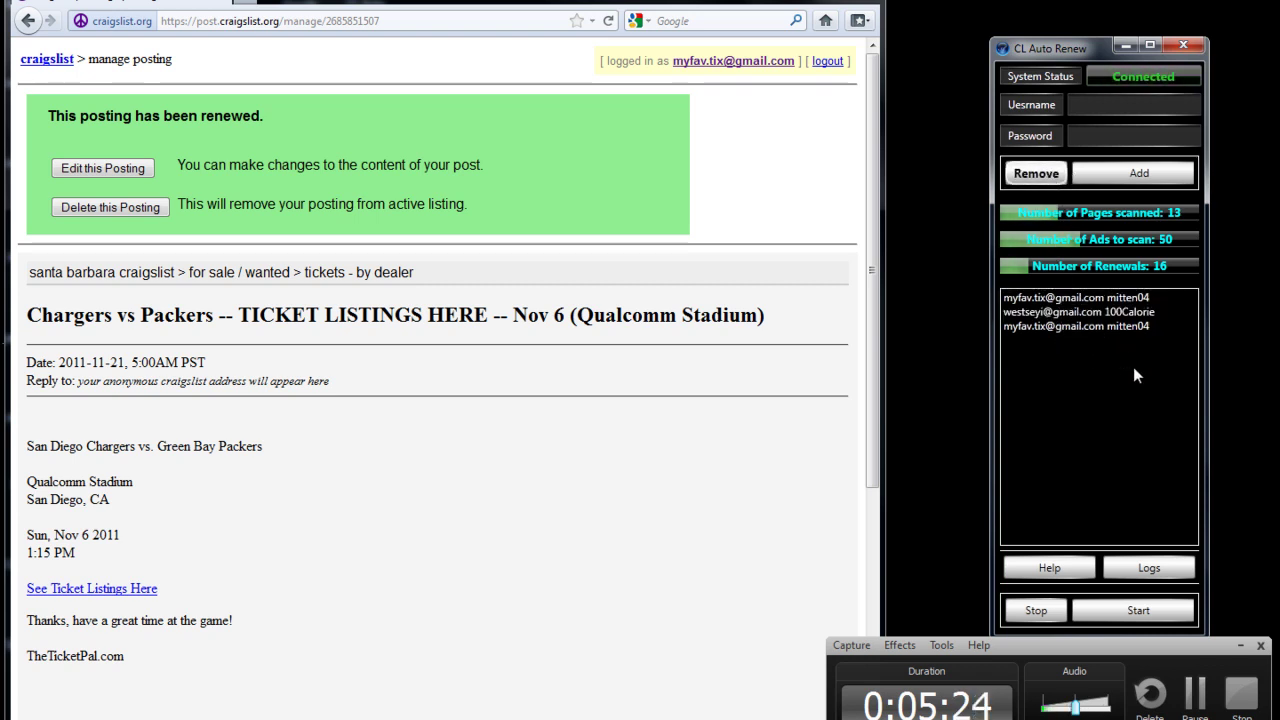
Remove the last duplicate account entry so two remain, and close the craigslist browser.
click(1028, 324)
click(1036, 174)
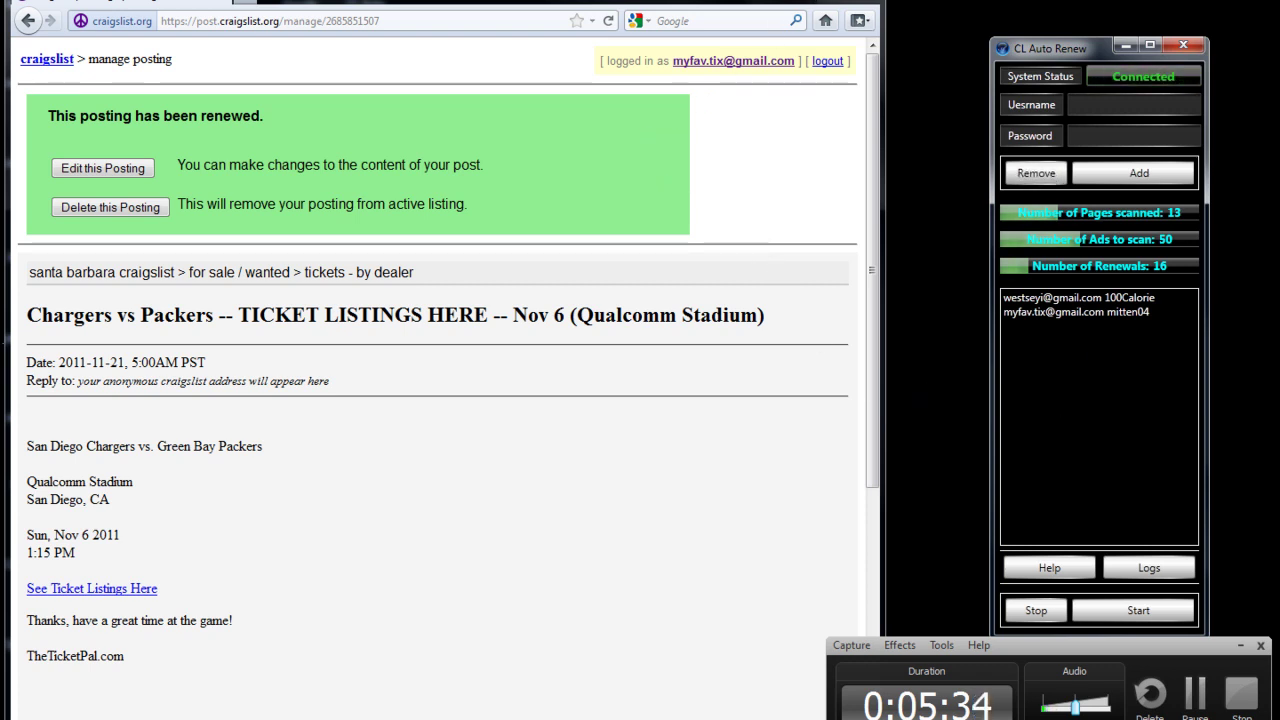
key(alt+F4)
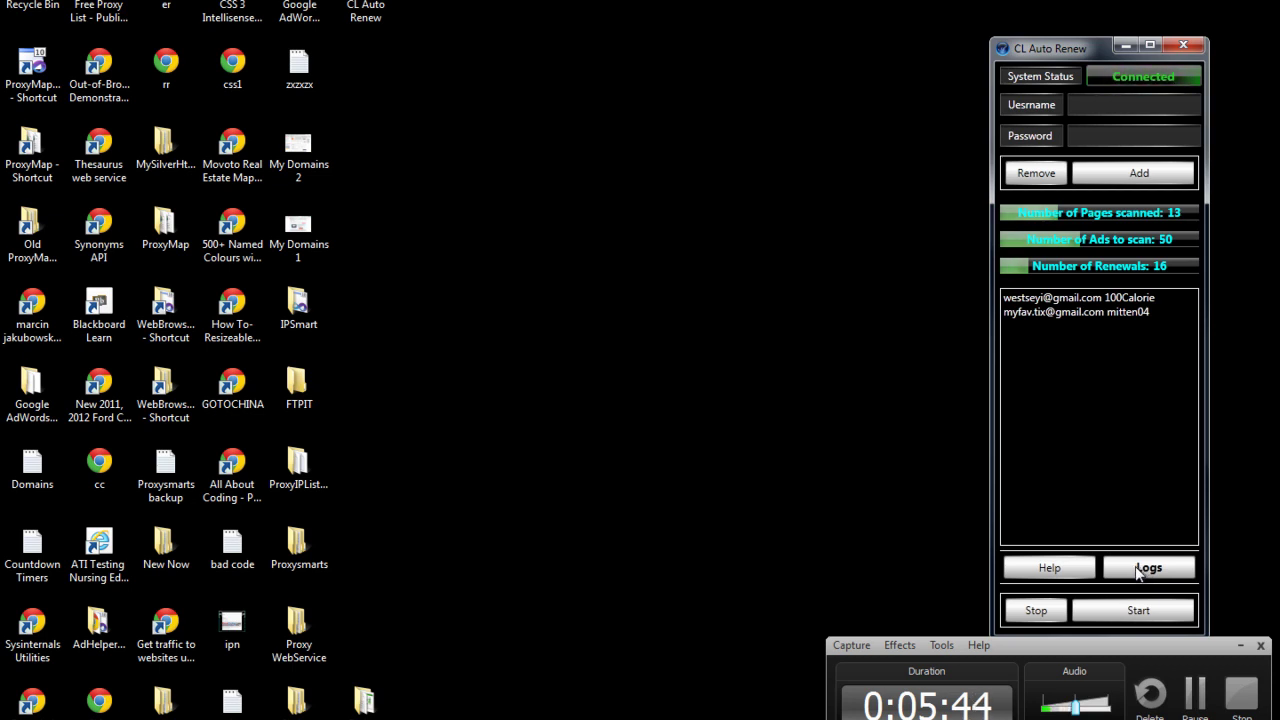
Open the renewal log listing all 30 renewed postings.
click(1138, 611)
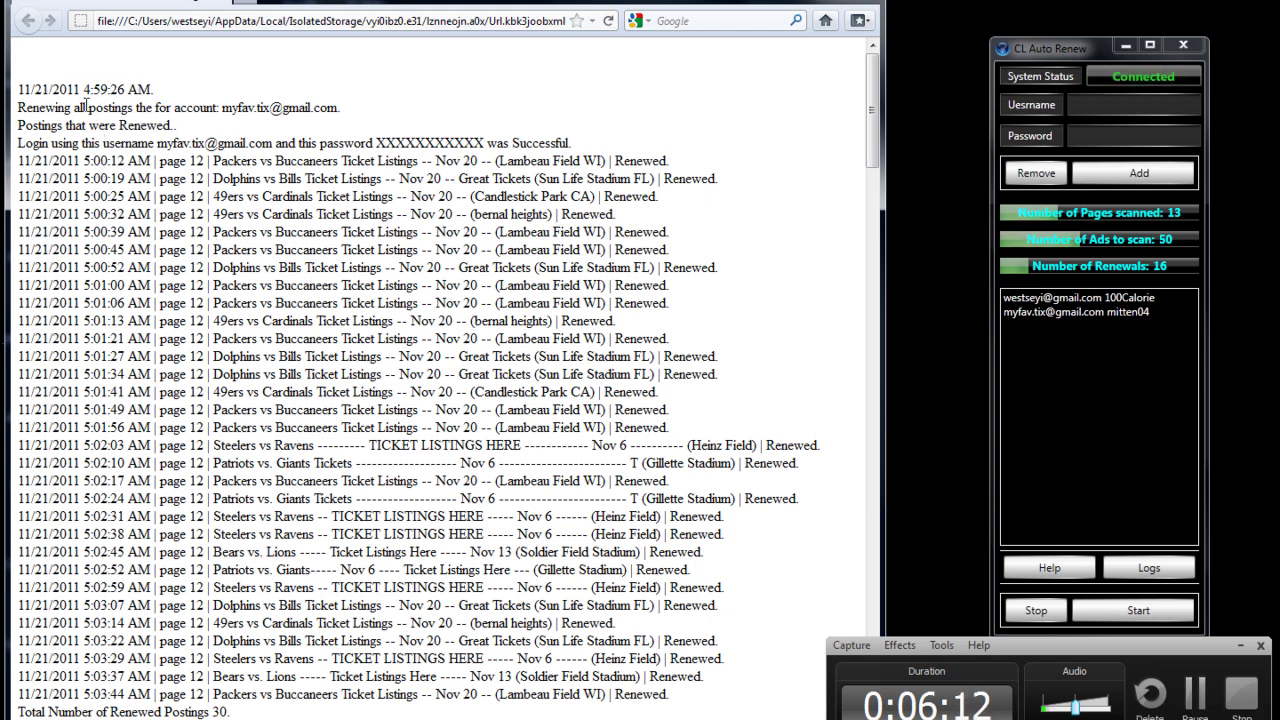
drag(82, 90, 150, 92)
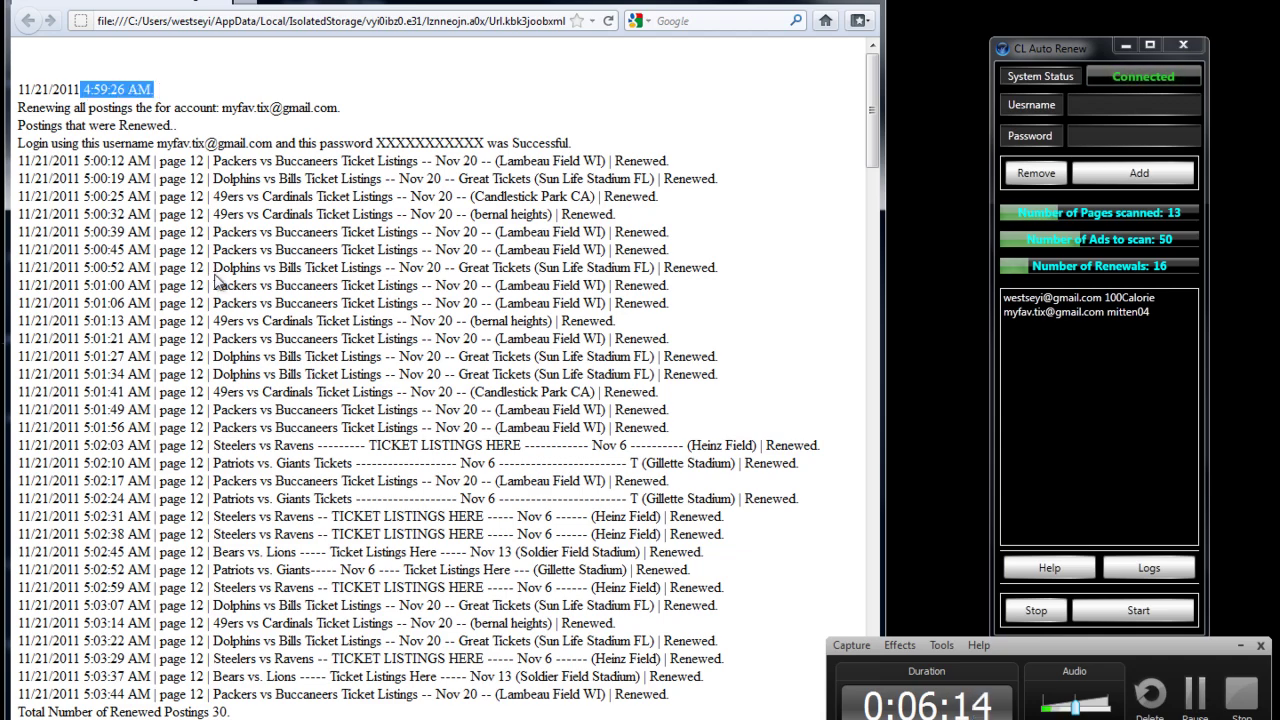
scroll(217, 284, down, 10)
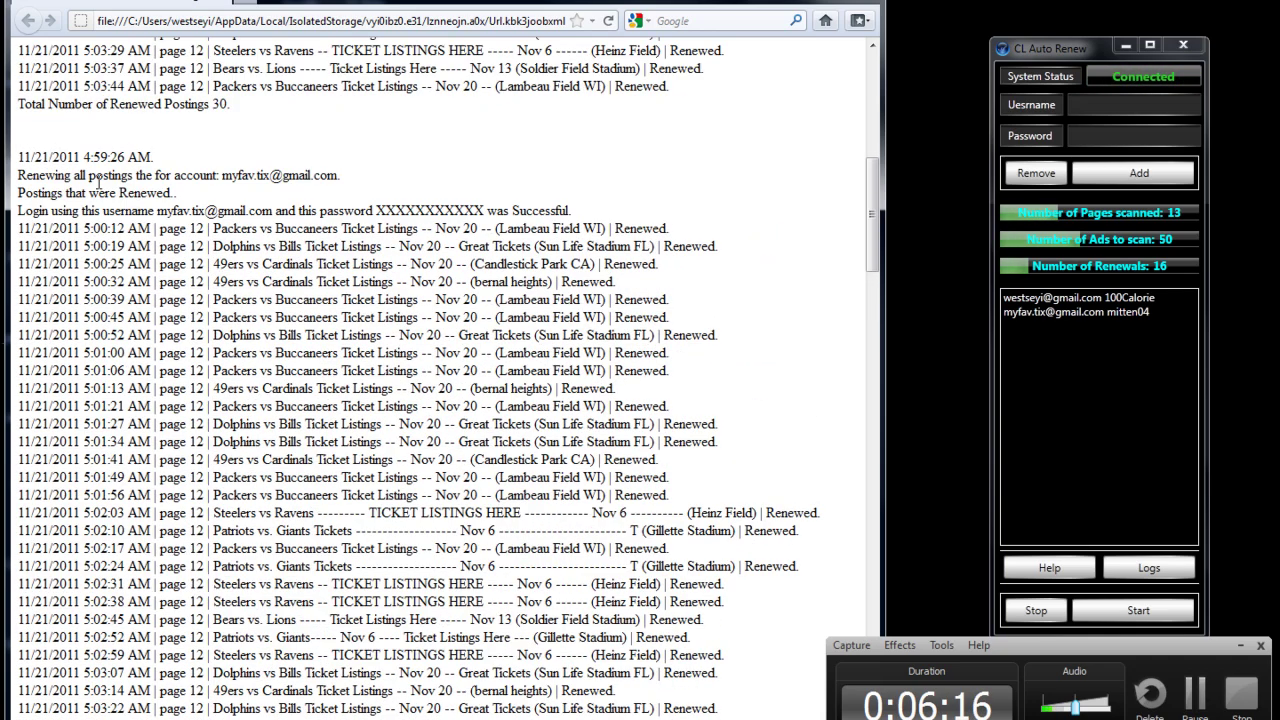
drag(84, 157, 152, 158)
scroll(116, 240, down, 10)
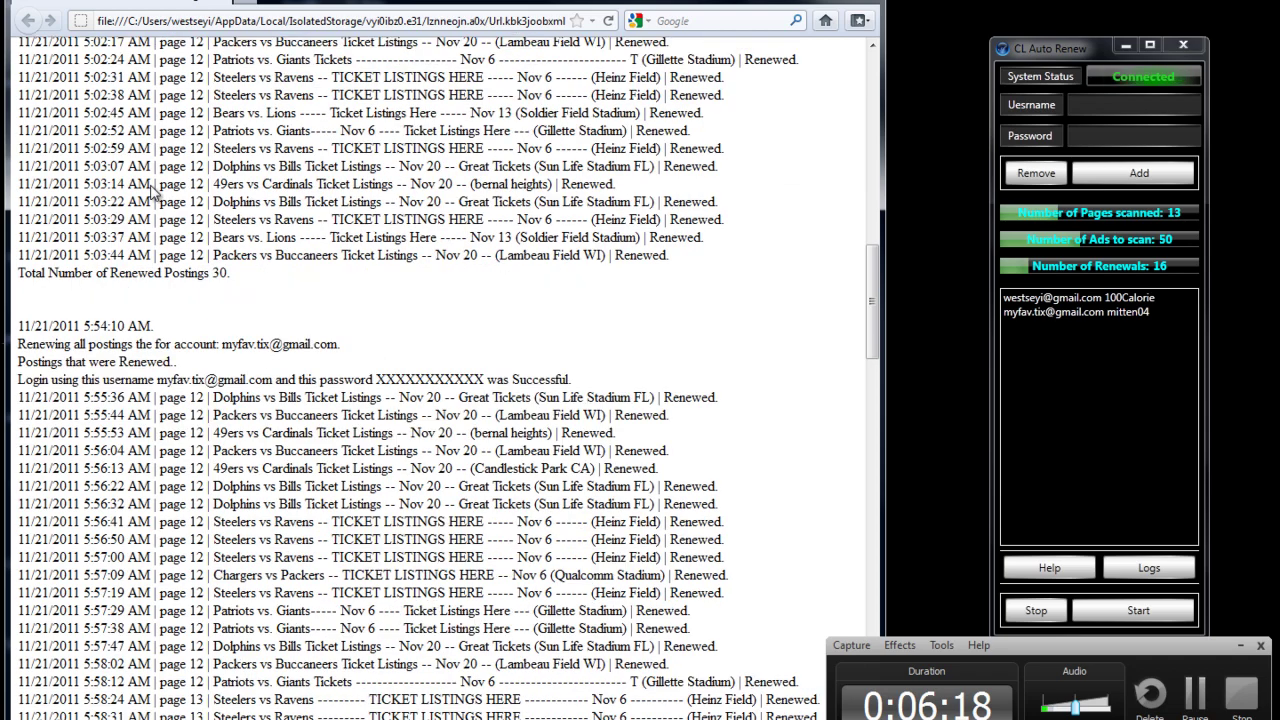
drag(84, 225, 152, 226)
scroll(193, 231, down, 15)
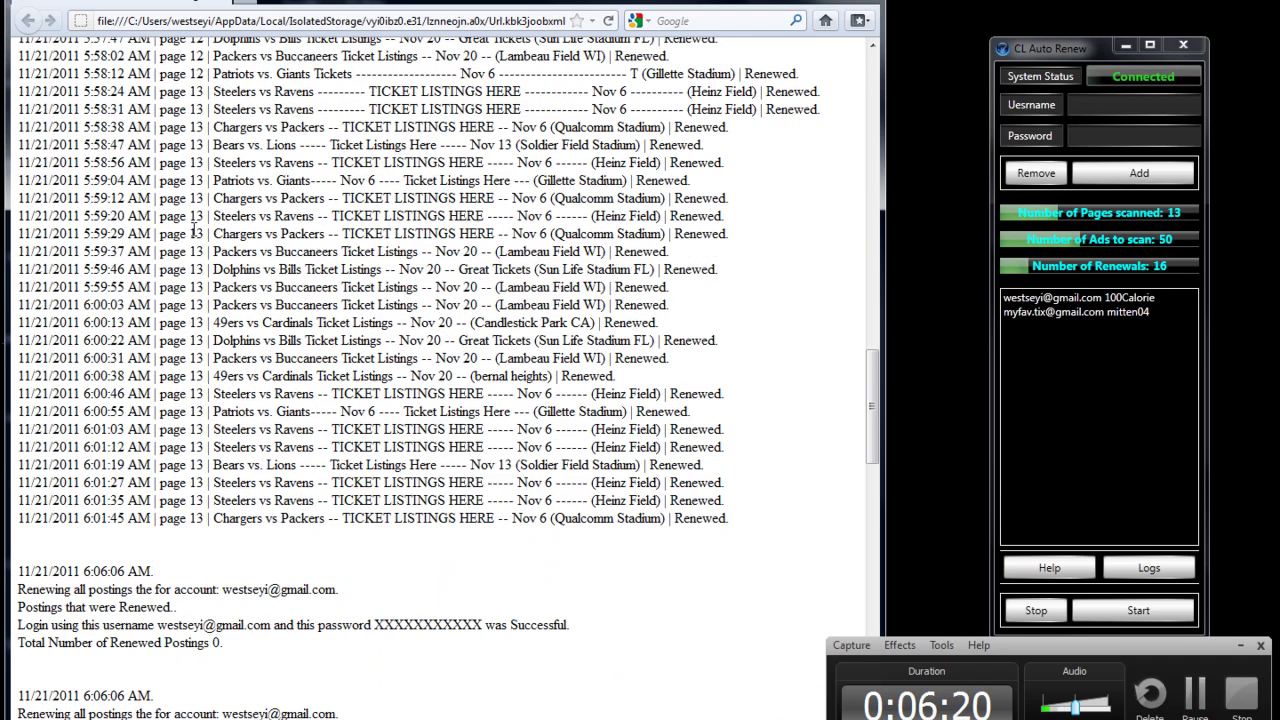
scroll(193, 231, down, 16)
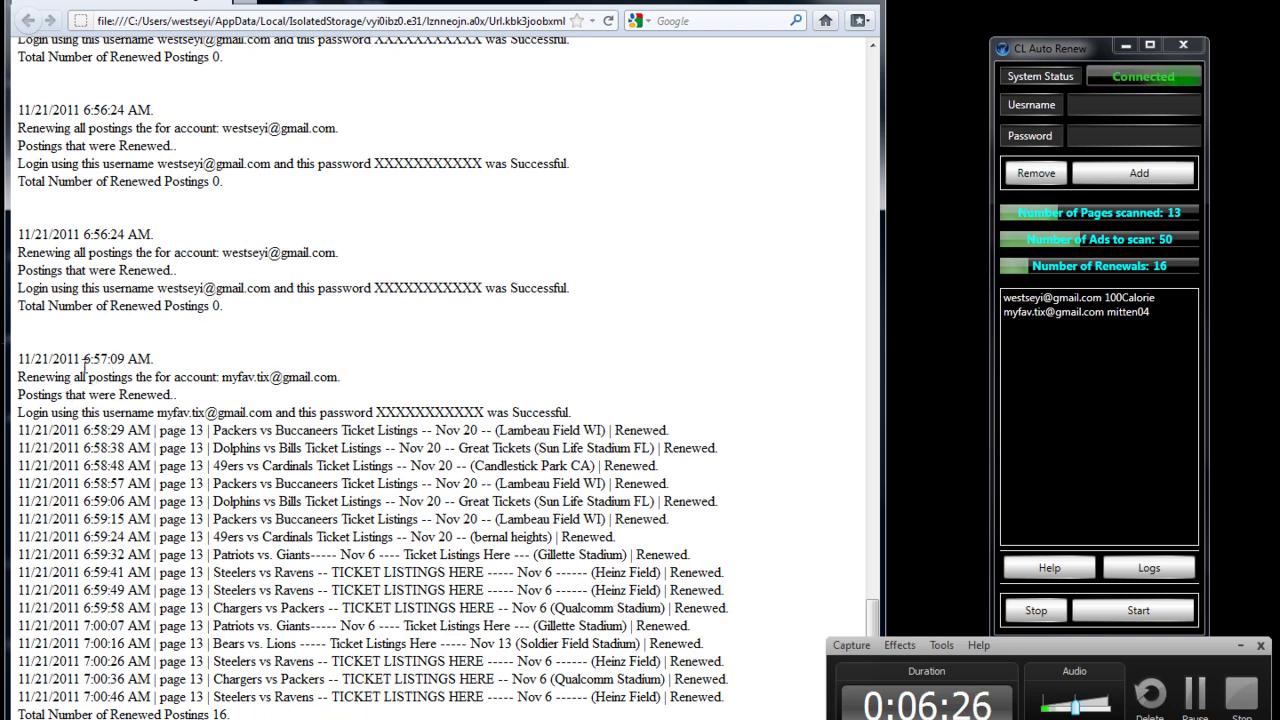
drag(82, 360, 175, 368)
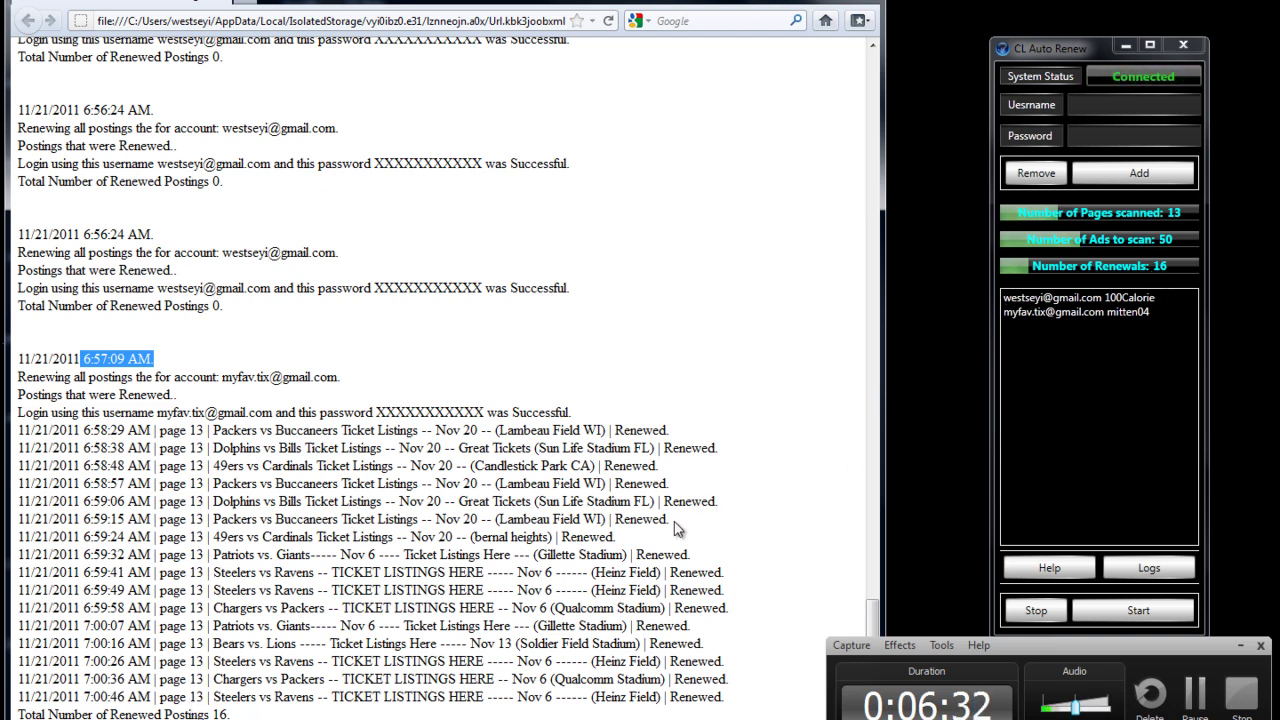
drag(231, 714, 110, 714)
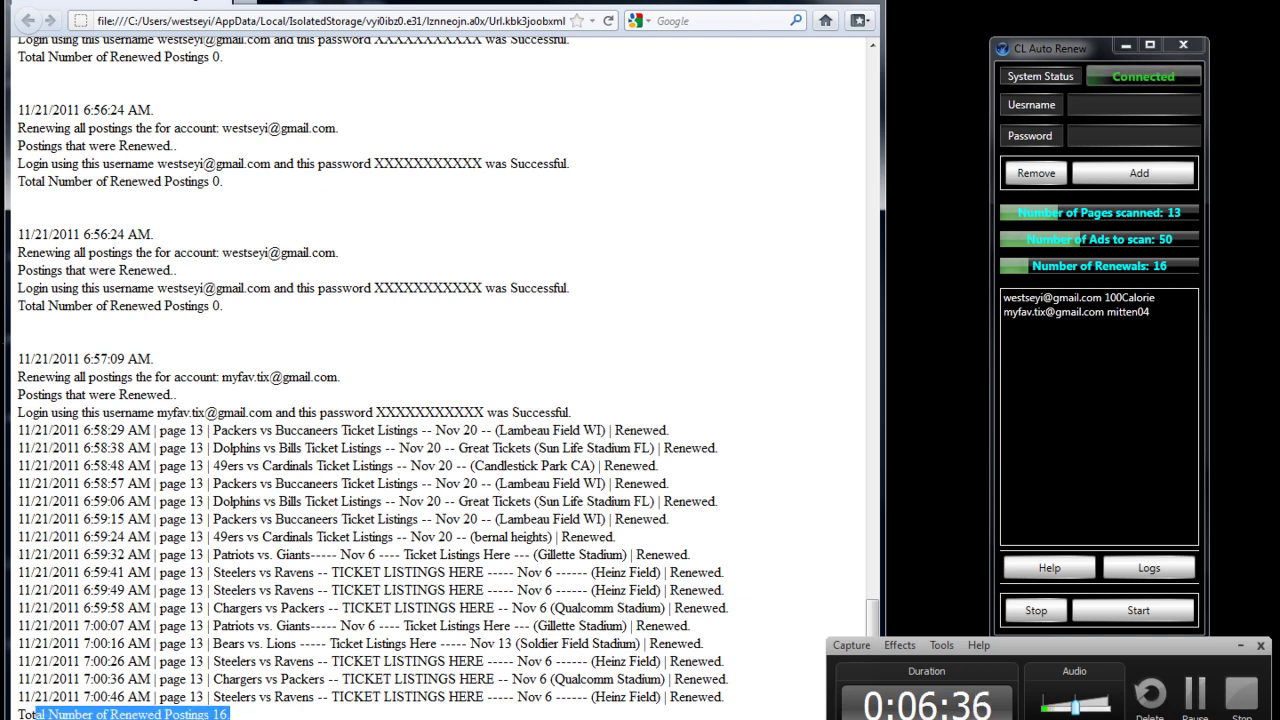
click(191, 536)
drag(181, 437, 176, 522)
click(176, 530)
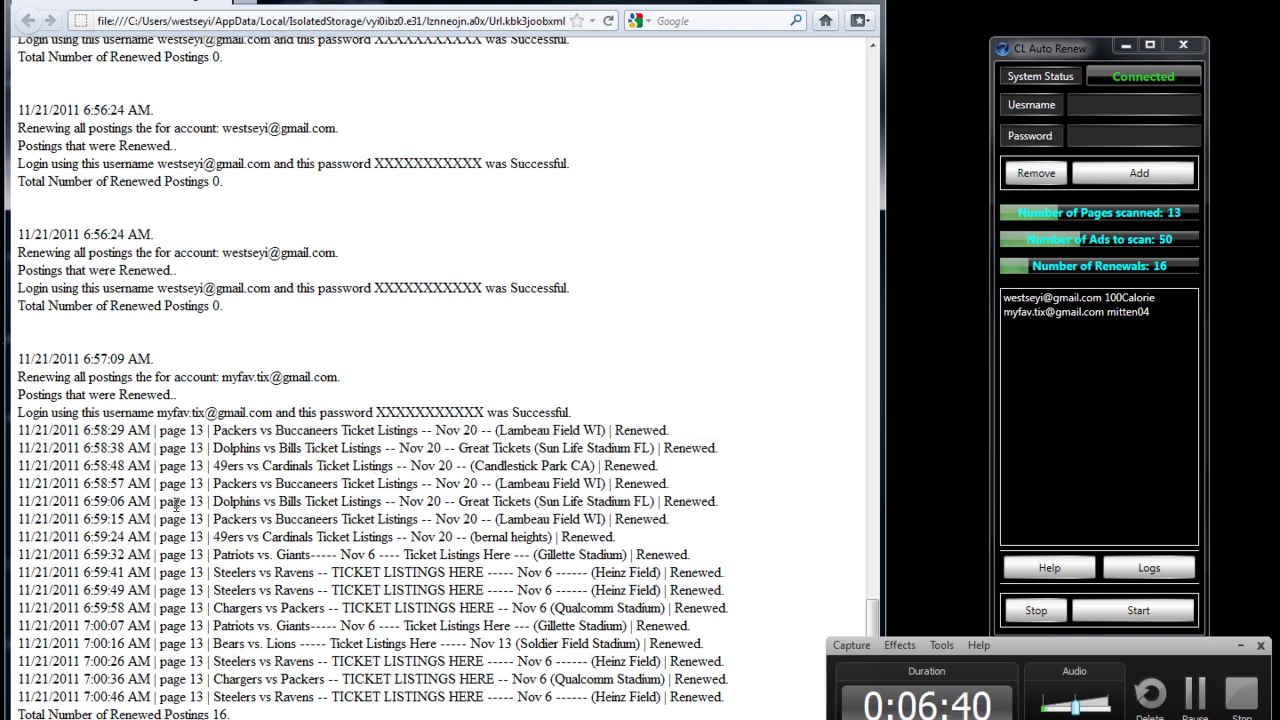
click(197, 501)
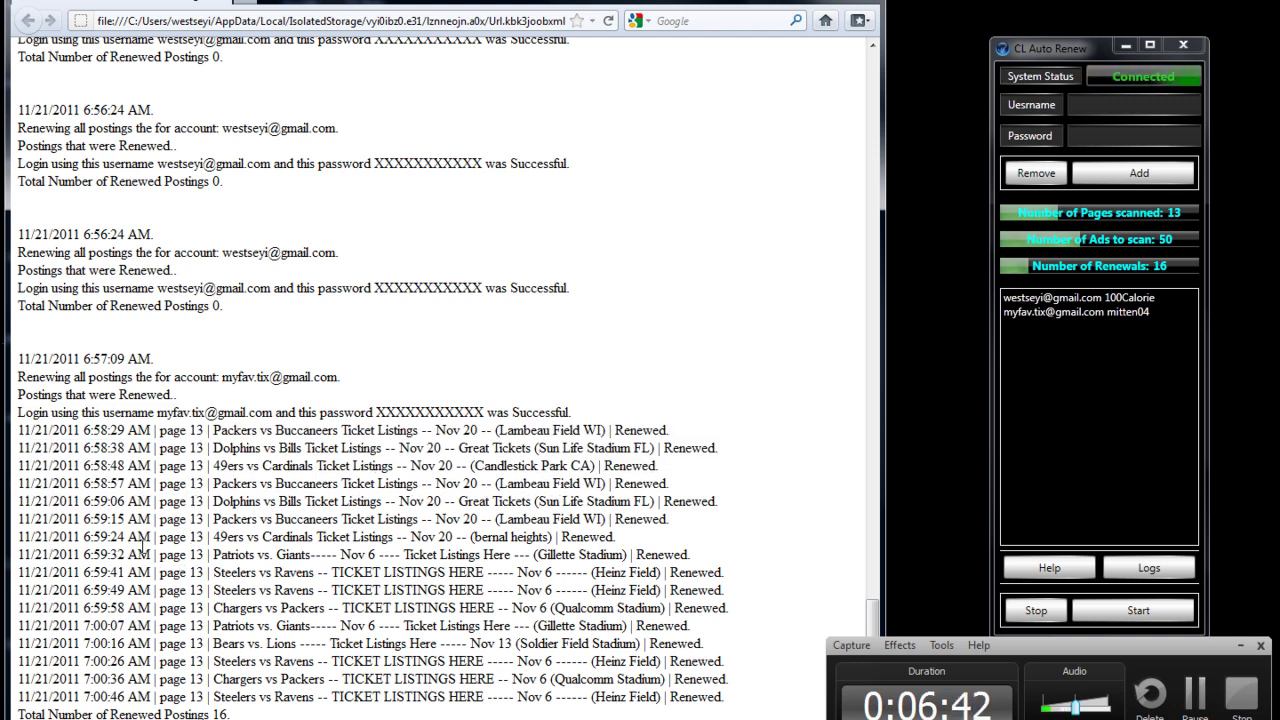
drag(220, 503, 570, 501)
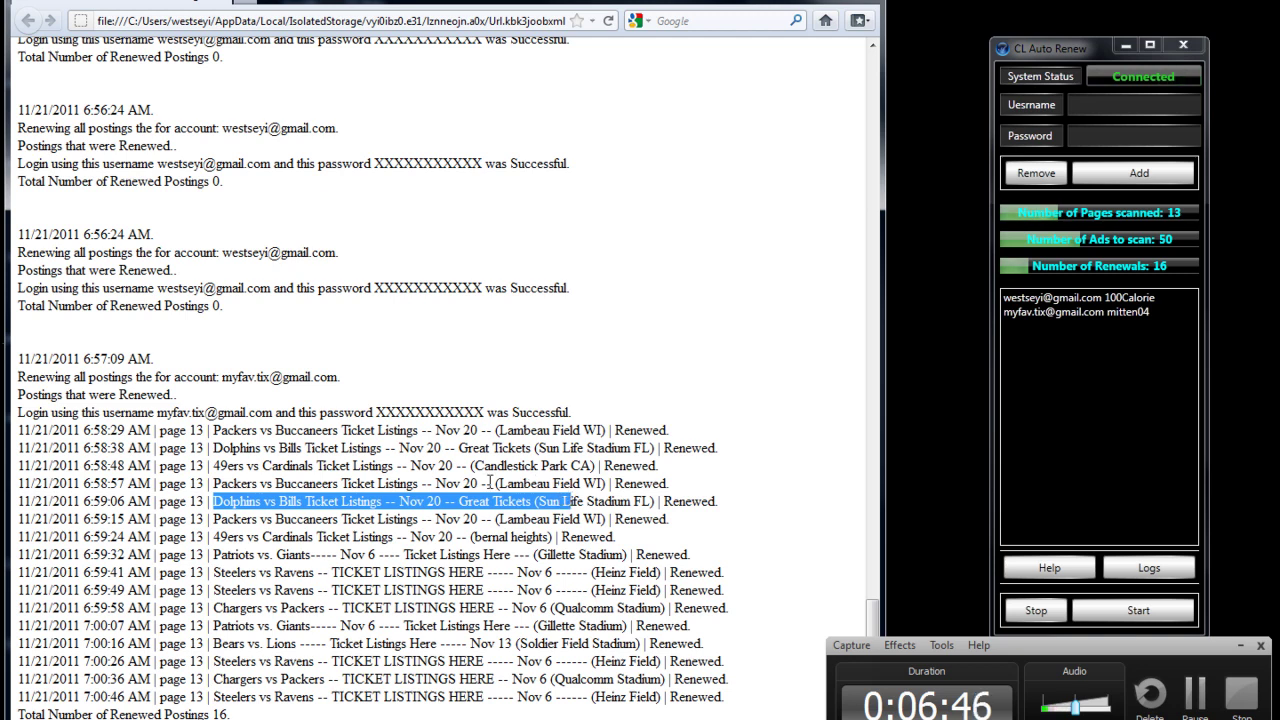
drag(155, 413, 268, 417)
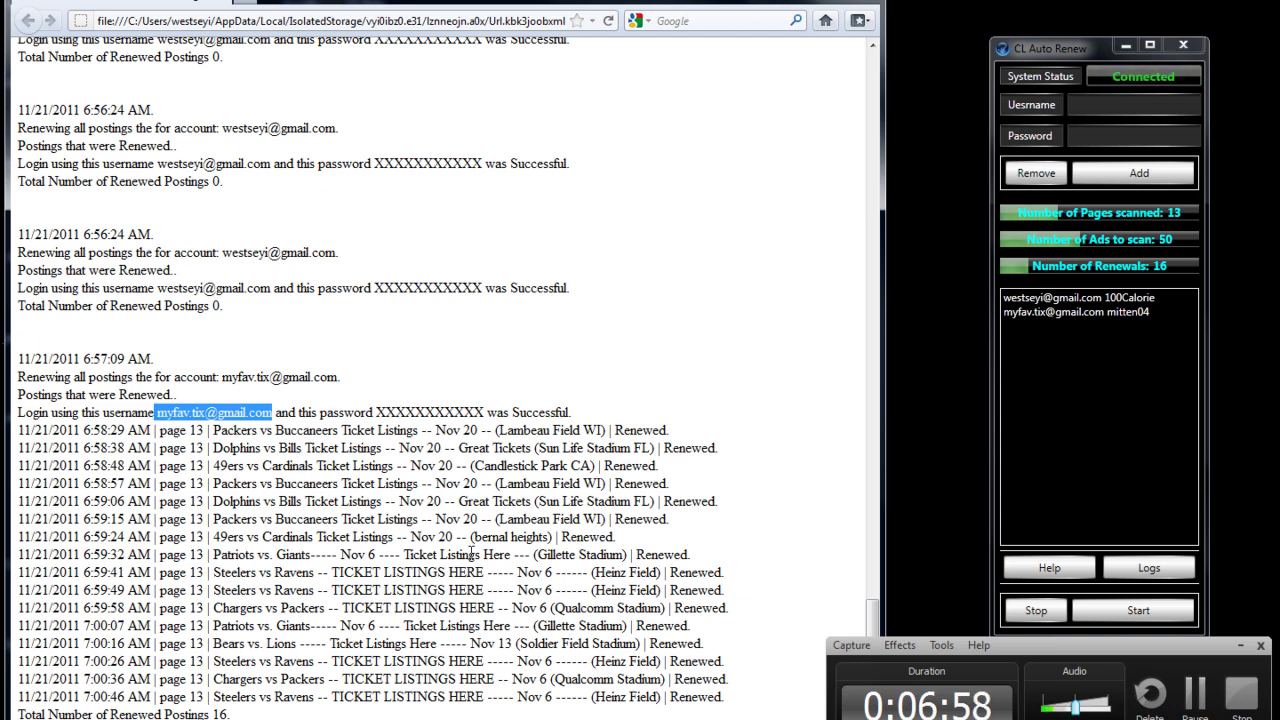
click(471, 553)
drag(221, 377, 347, 382)
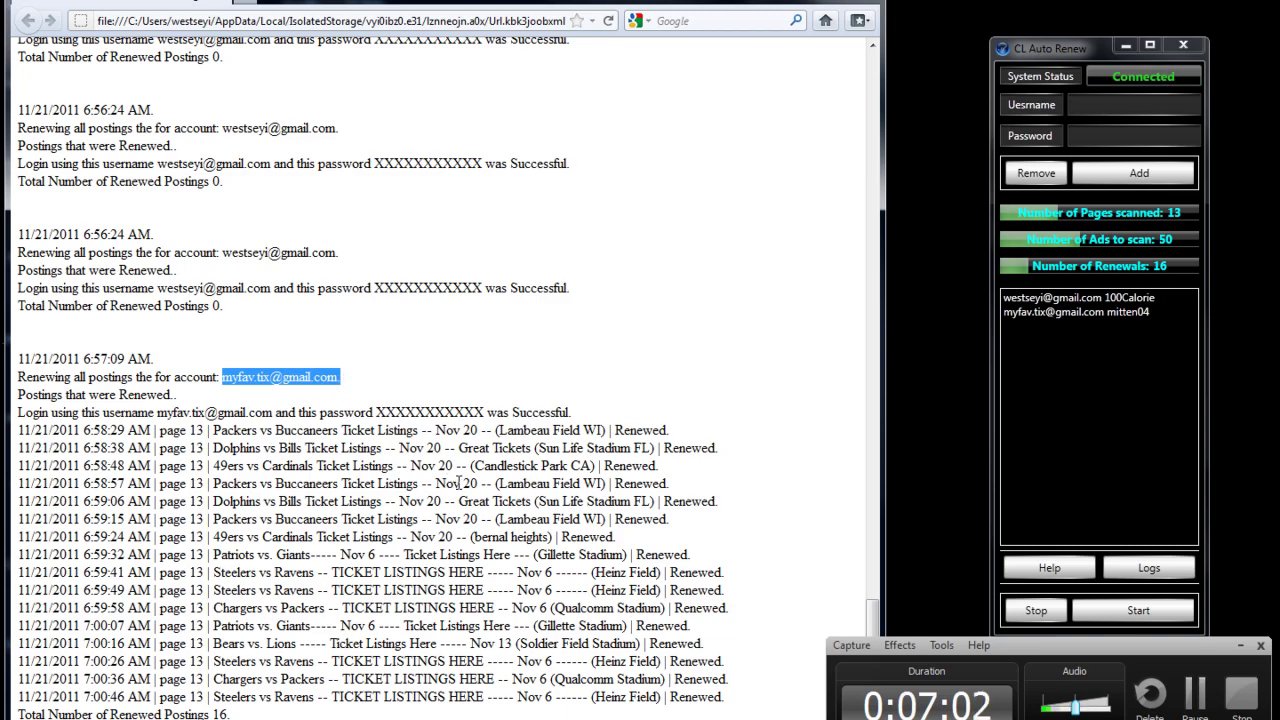
scroll(440, 400, up, 5)
scroll(320, 489, up, 15)
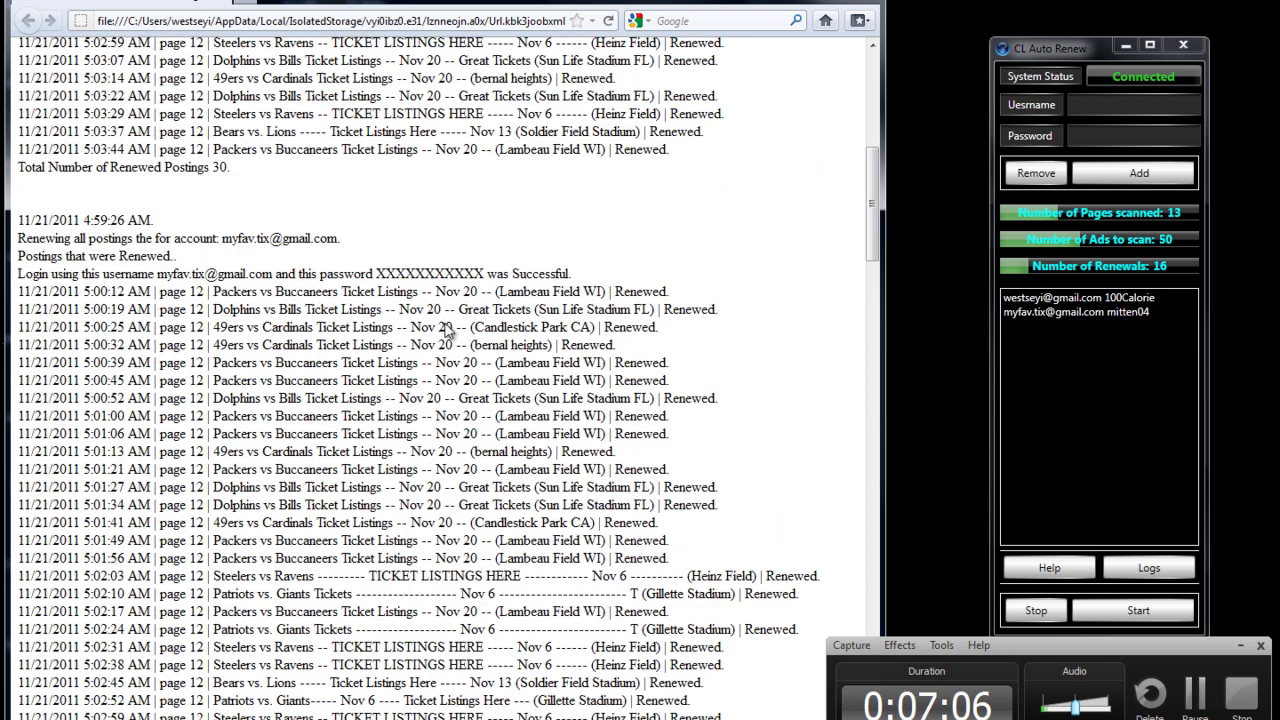
scroll(380, 210, up, 3)
scroll(400, 130, down, 4)
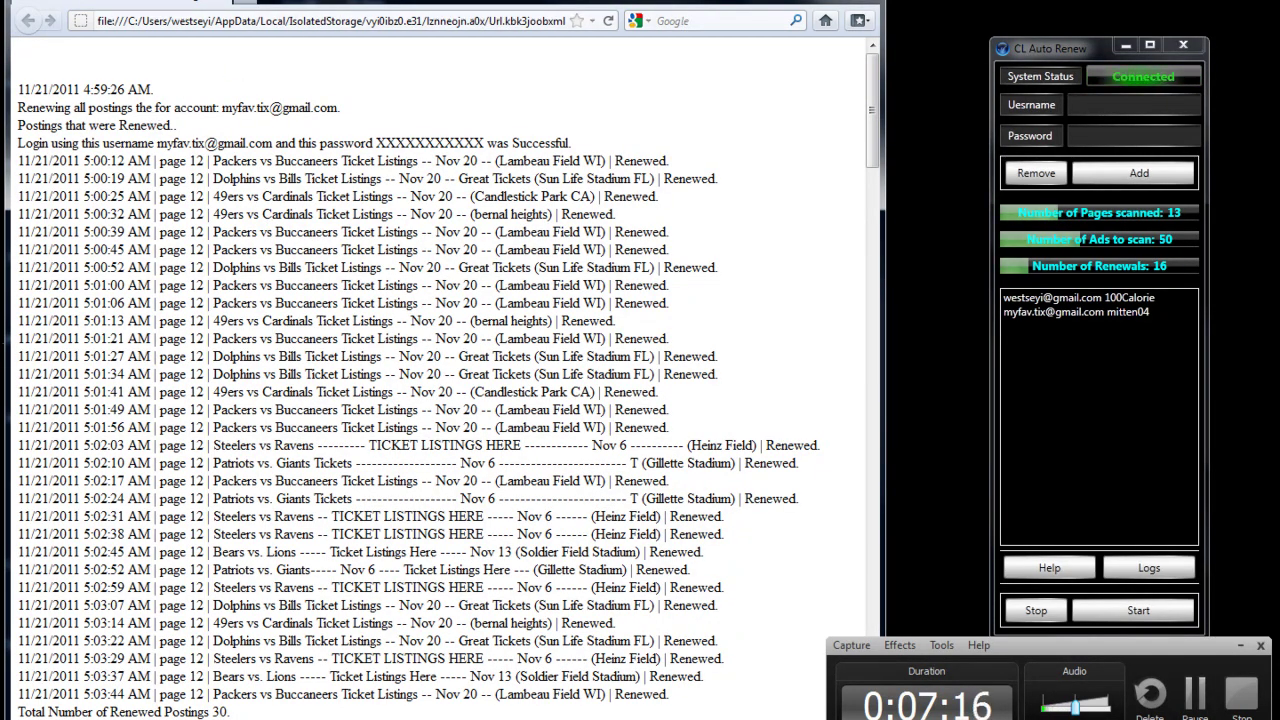
Close the log, move CL Auto Renew higher, recheck the log, then close it again.
key(alt+F4)
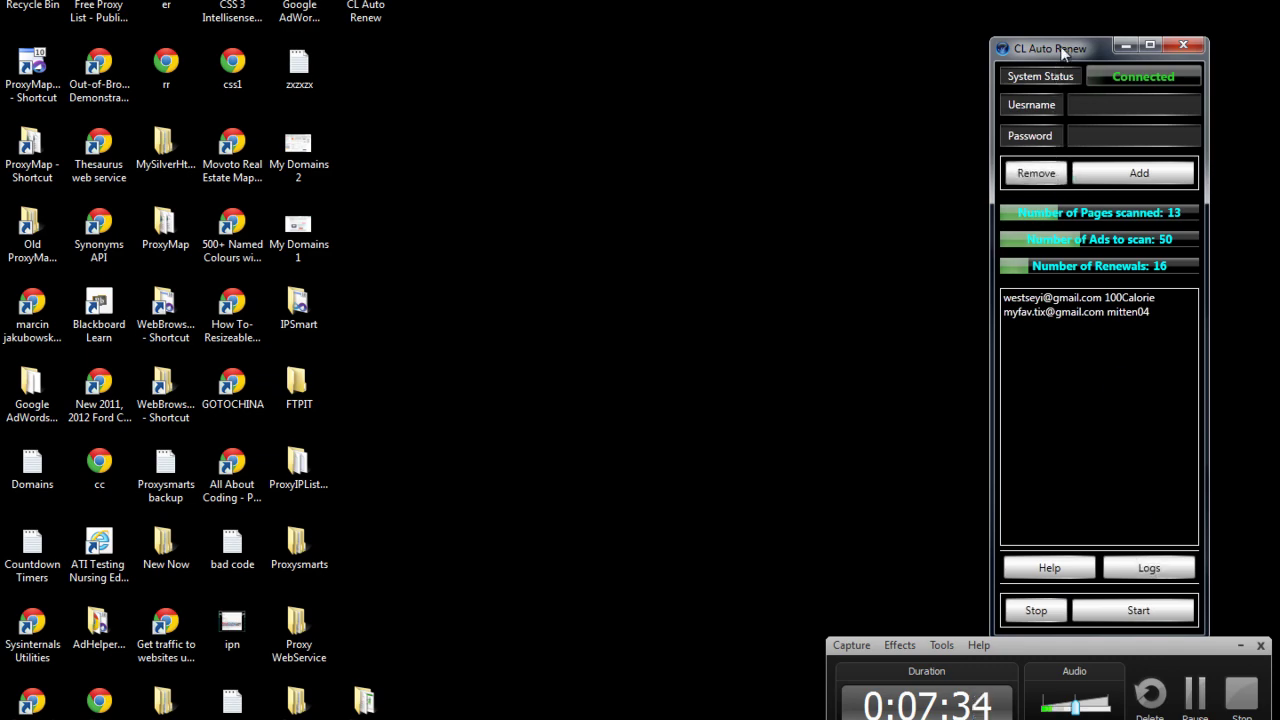
drag(1062, 50, 1072, 16)
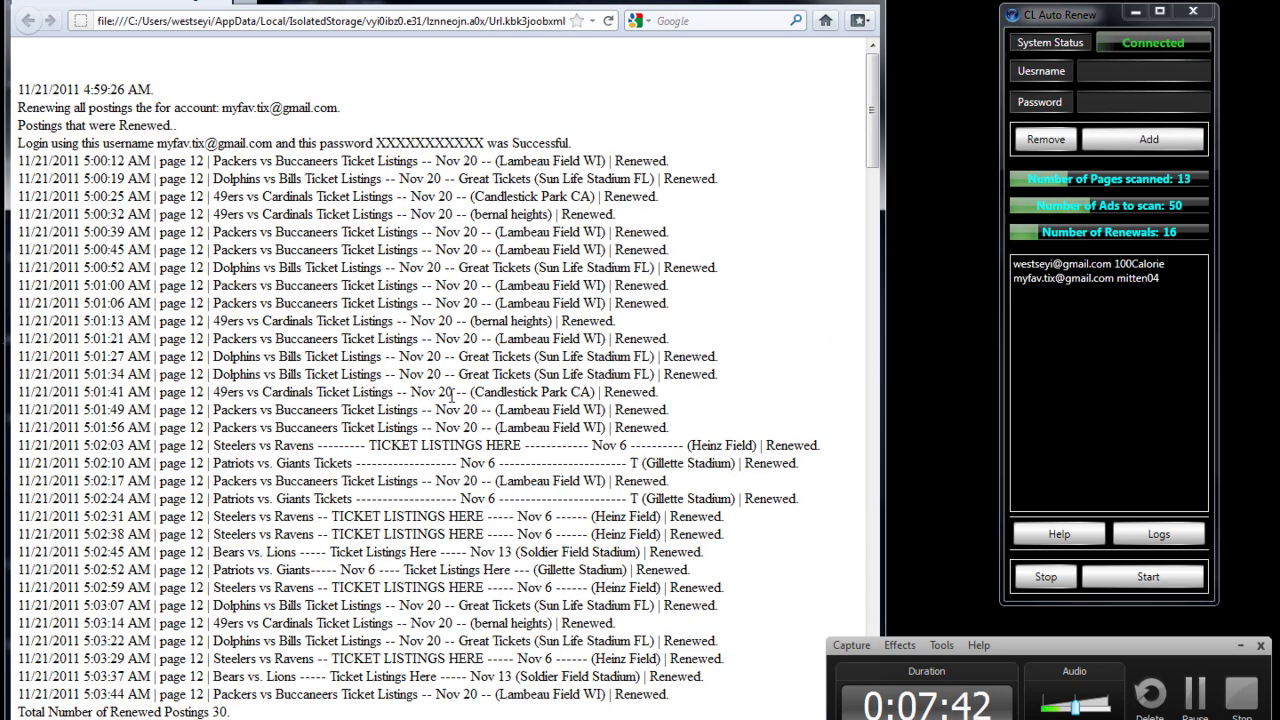
scroll(454, 394, up, 2)
scroll(560, 334, down, 6)
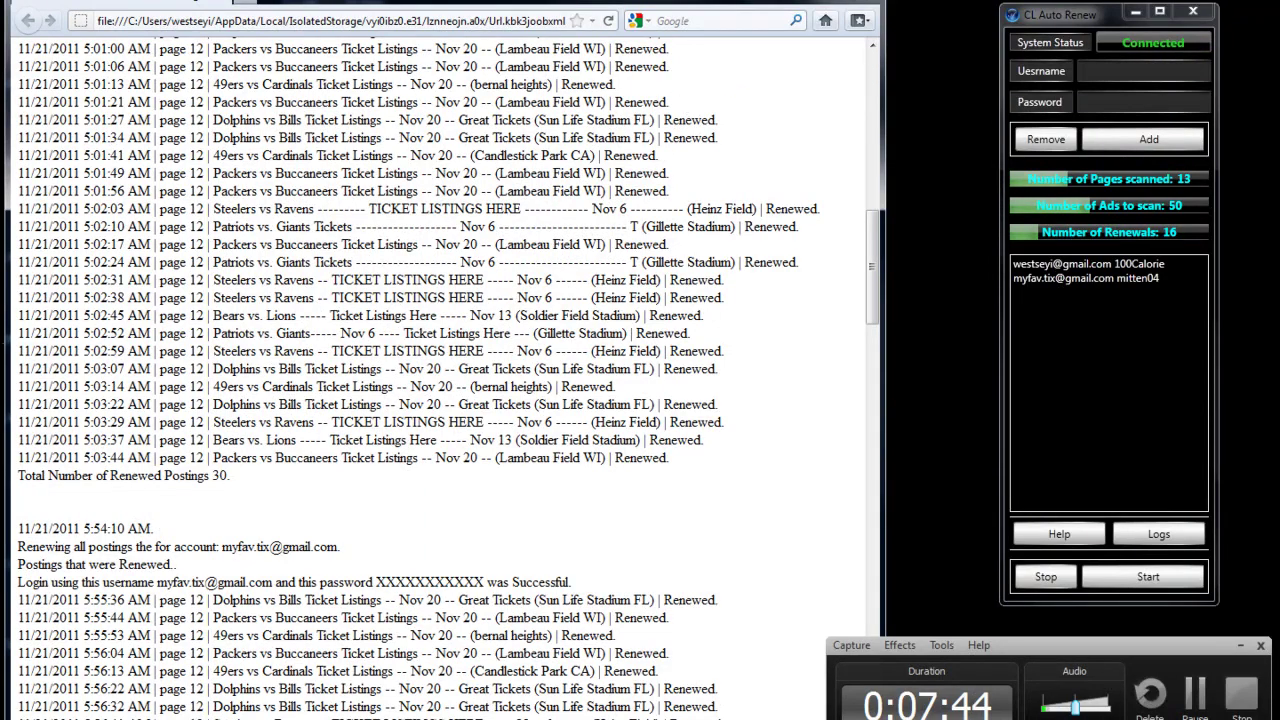
key(alt+F4)
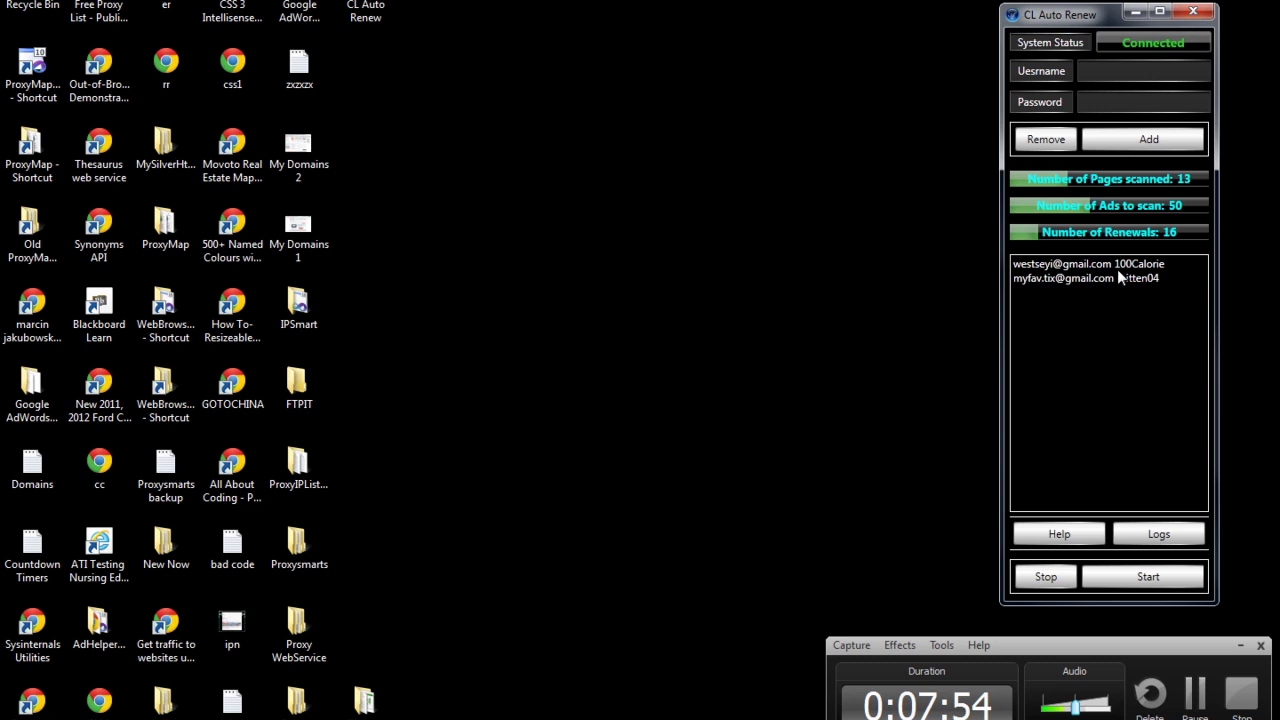
Select both saved accounts, restore the CL Auto Renew window, and close the program.
click(1060, 266)
click(1061, 277)
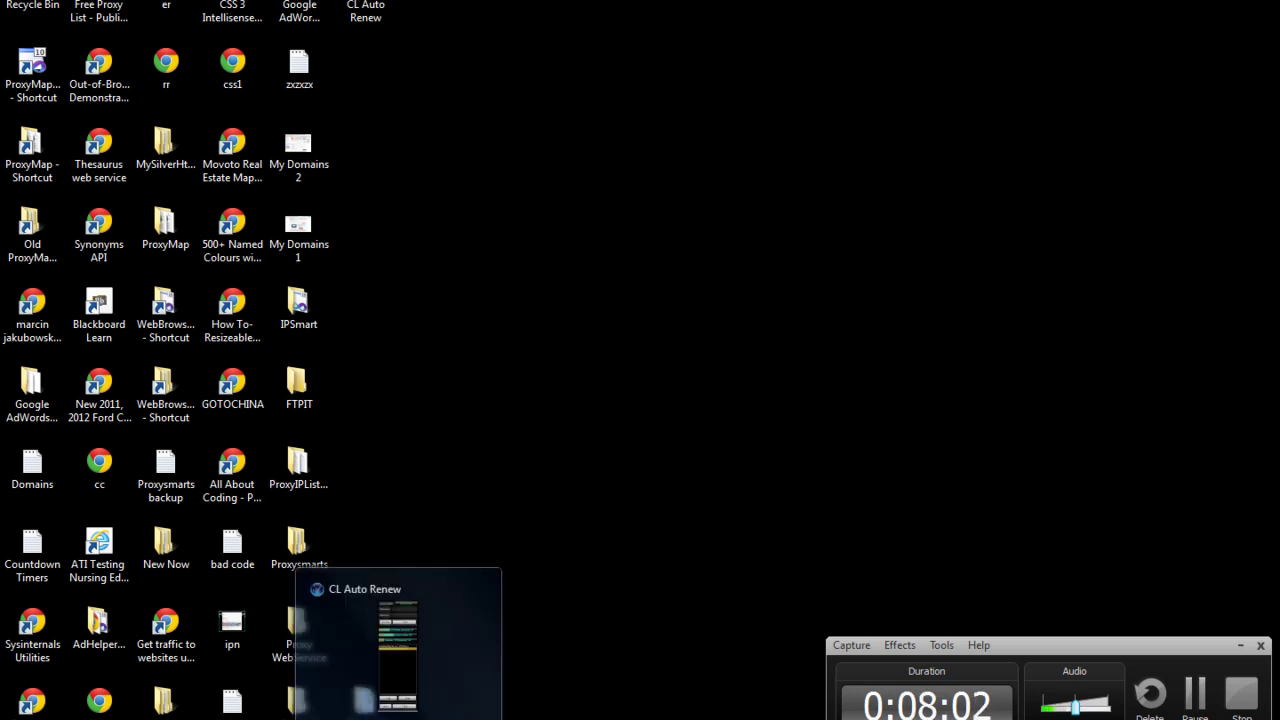
click(396, 650)
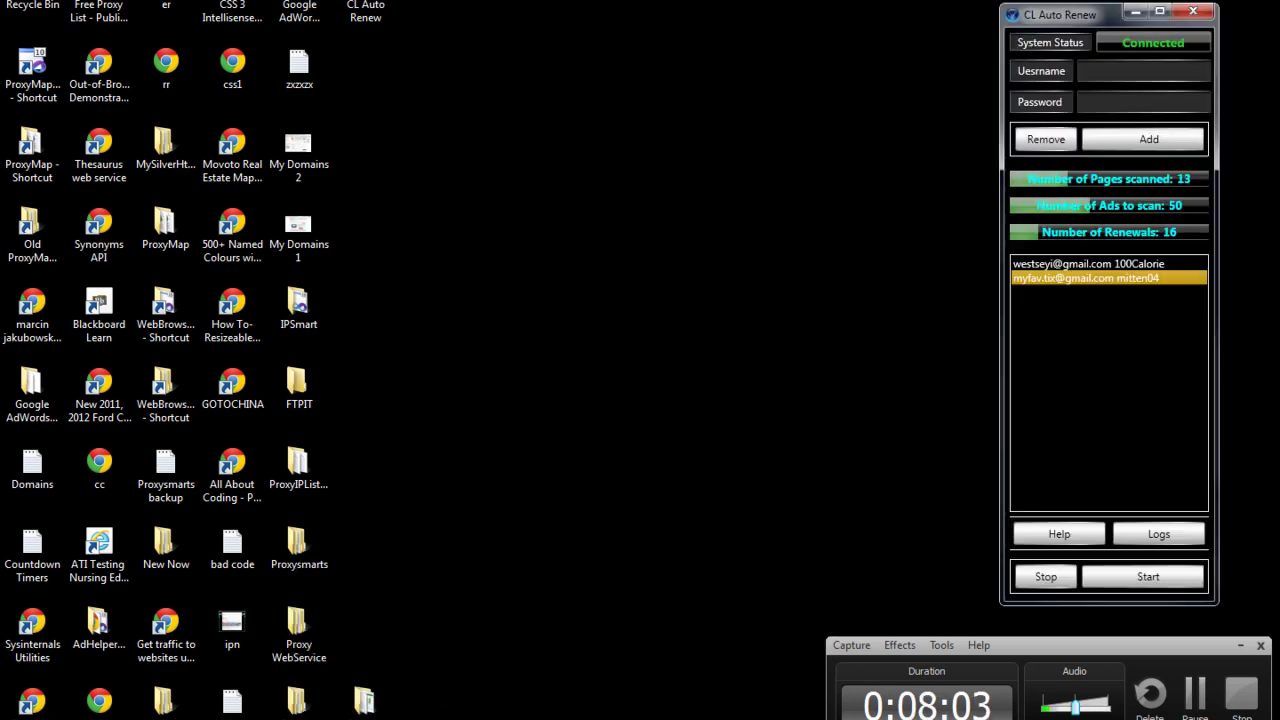
click(1193, 12)
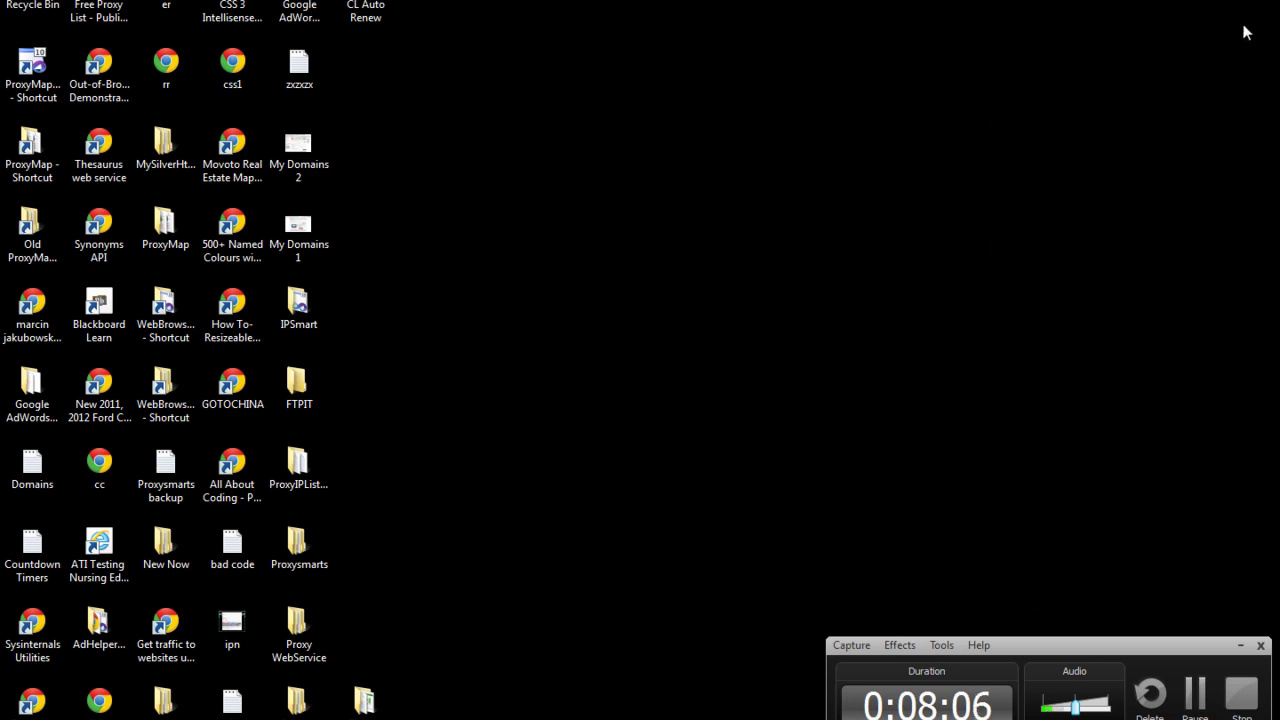